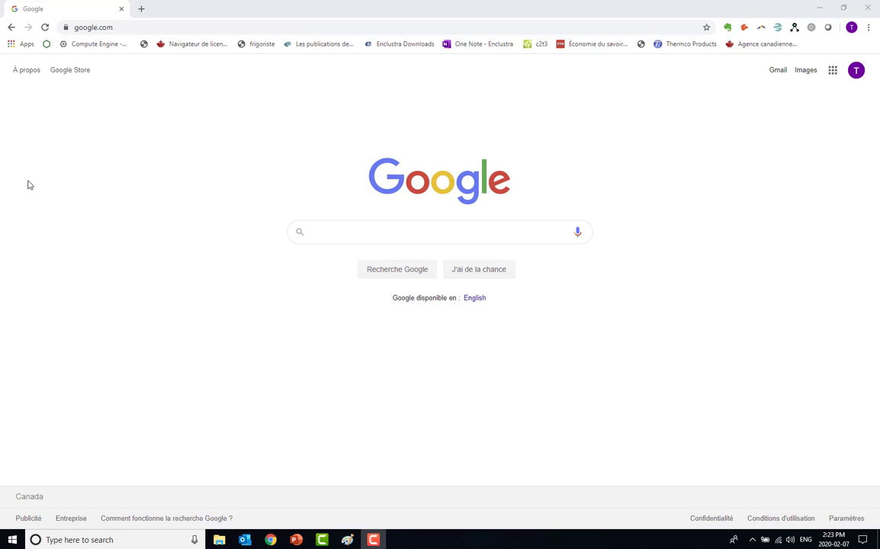
# Go to dashboard.altus-tech.com and open the recently viewed dashboard "Épicerie ABC - Mascouche - Température/Alertes"
pyautogui.click(121, 26)
pyautogui.write('dash')
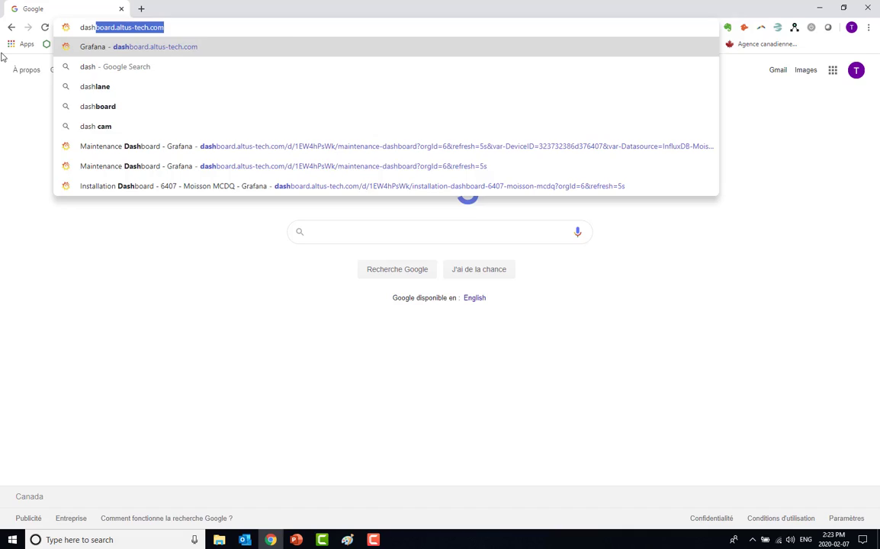
pyautogui.press('Return')
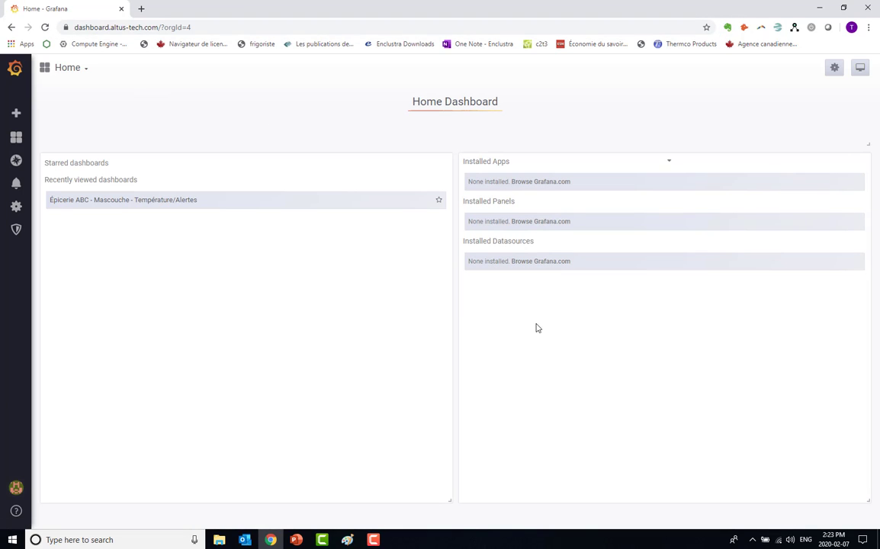
pyautogui.click(157, 201)
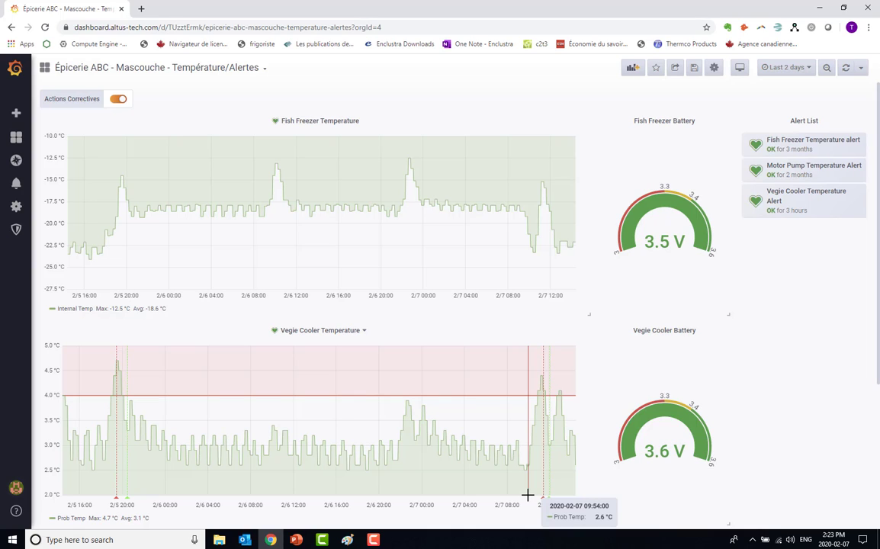
# Open the Vegie Cooler Temperature panel for editing and show its alert rule
pyautogui.click(364, 333)
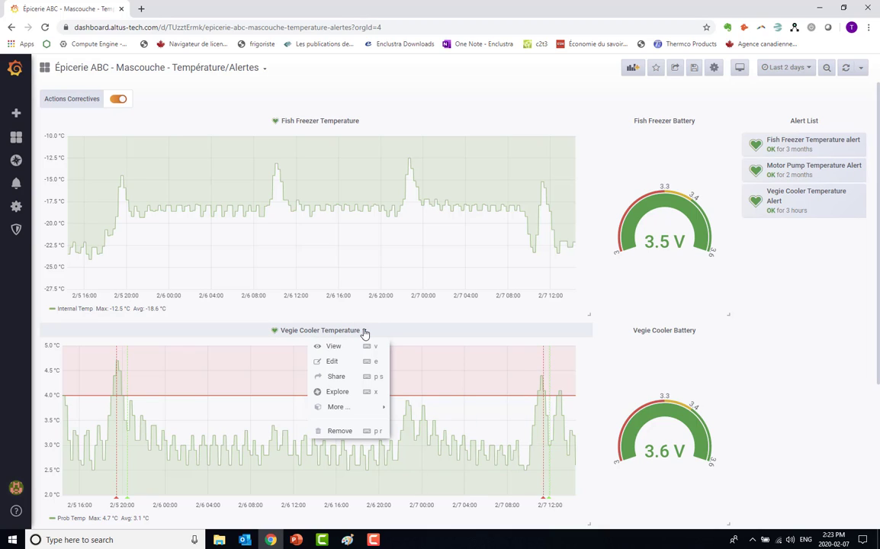
pyautogui.moveTo(340, 410)
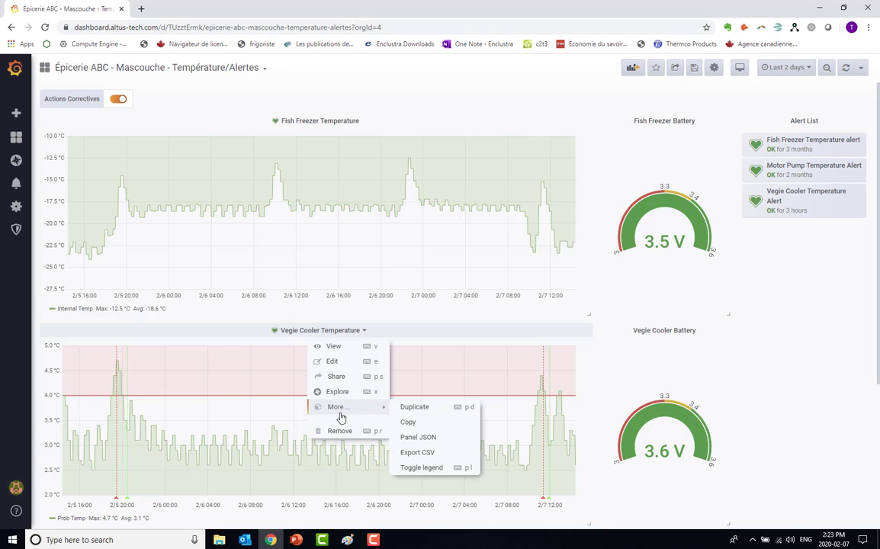
pyautogui.click(333, 363)
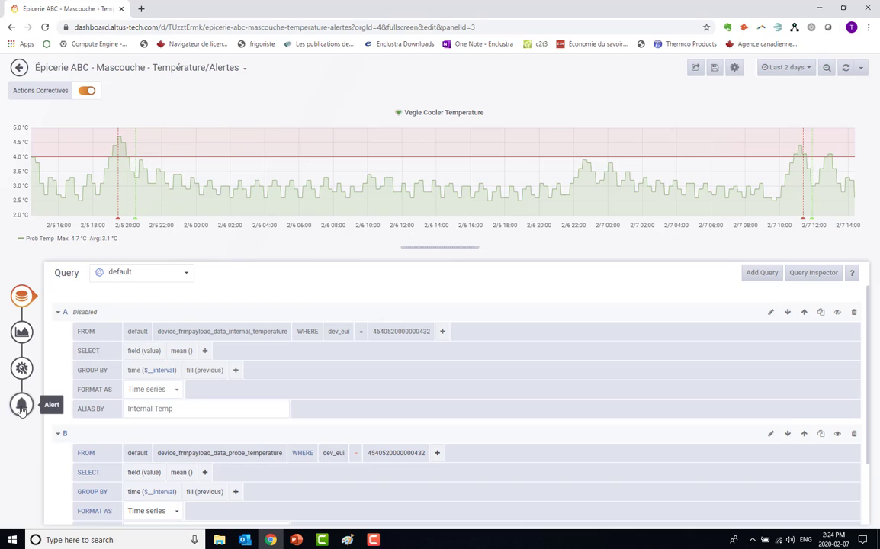
pyautogui.click(22, 407)
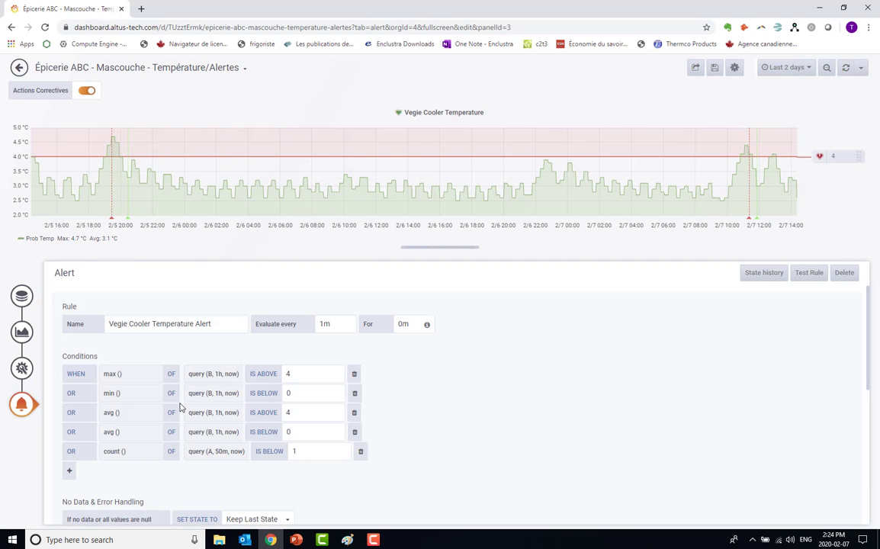
# Review the state history of the Vegie Cooler Temperature alert, and return to the dashboard
pyautogui.click(768, 276)
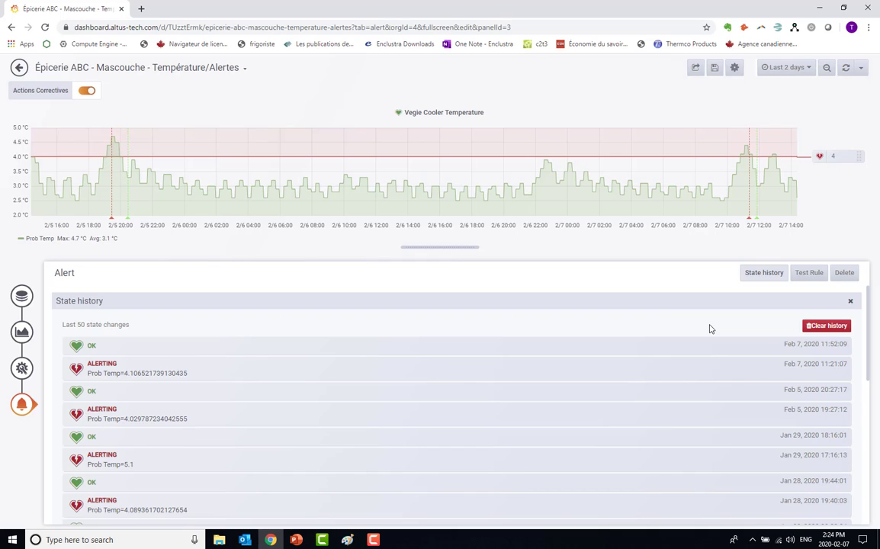
pyautogui.scroll(-3, 751, 396)
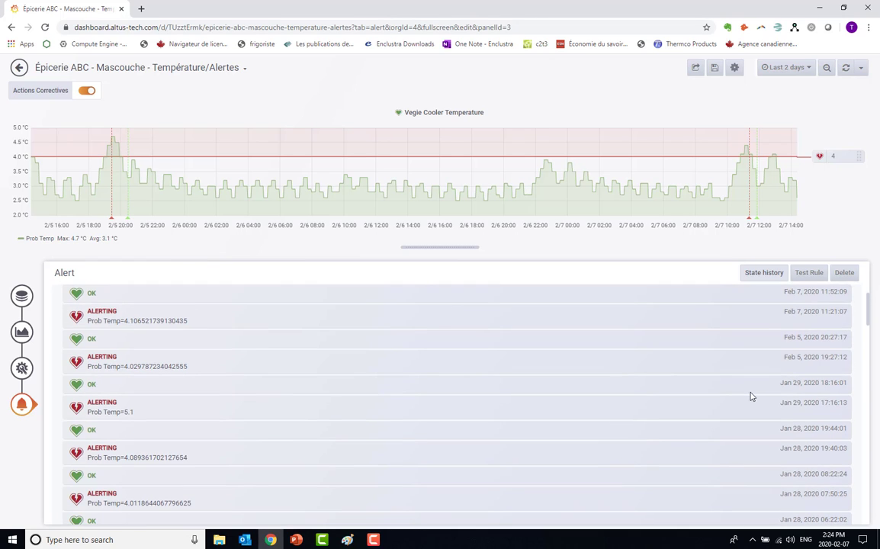
pyautogui.scroll(-2, 747, 395)
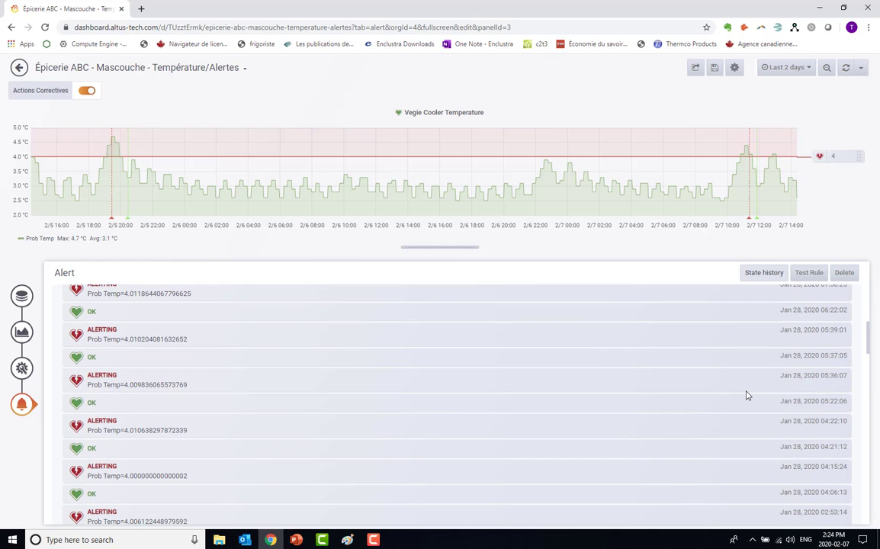
pyautogui.scroll(6, 746, 397)
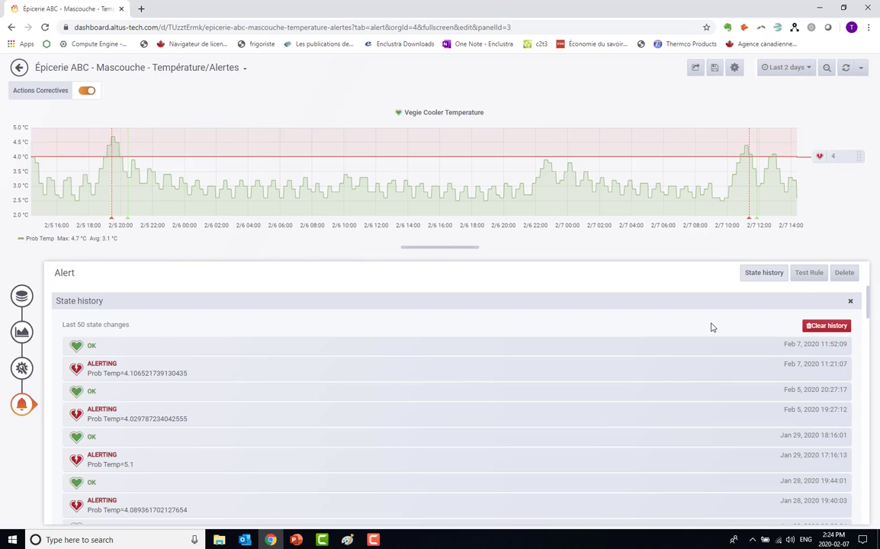
pyautogui.click(20, 69)
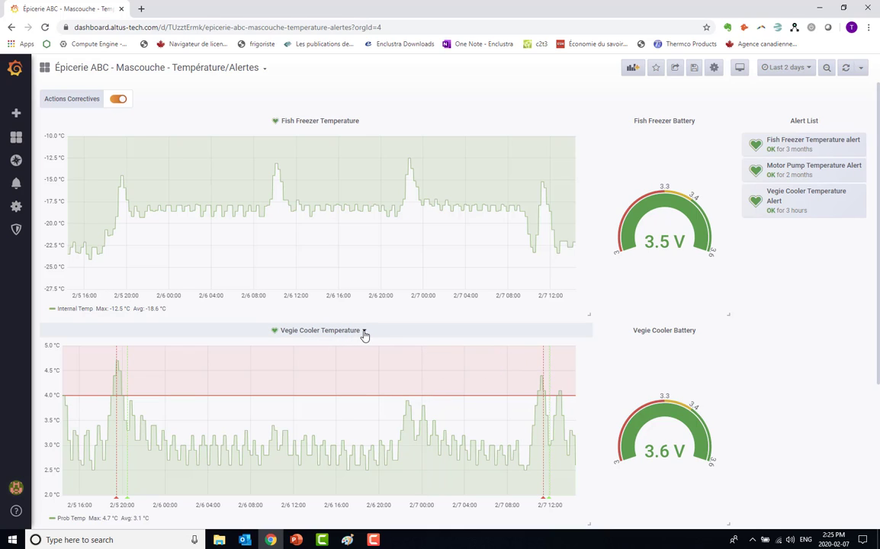
# Export the Vegie Cooler Temperature panel data as CSV with series as rows and the Excel CSV dialect enabled
pyautogui.click(364, 333)
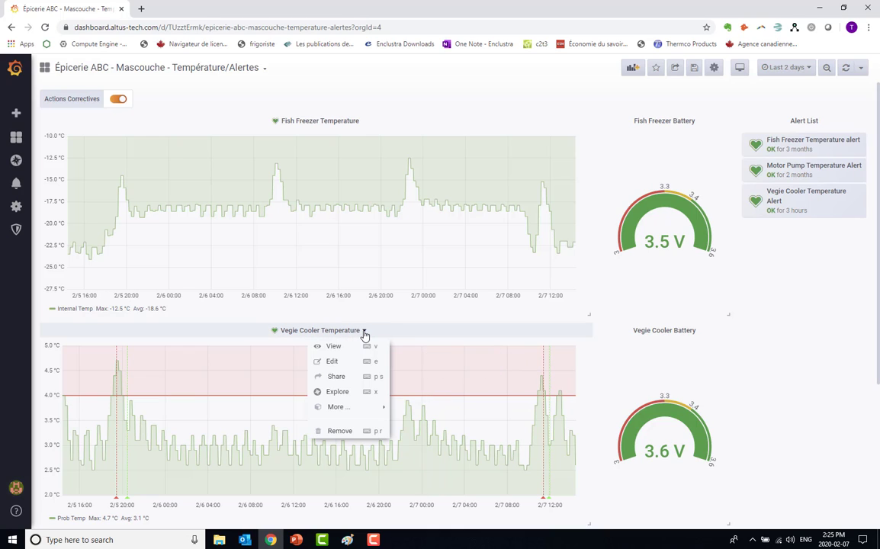
pyautogui.moveTo(354, 407)
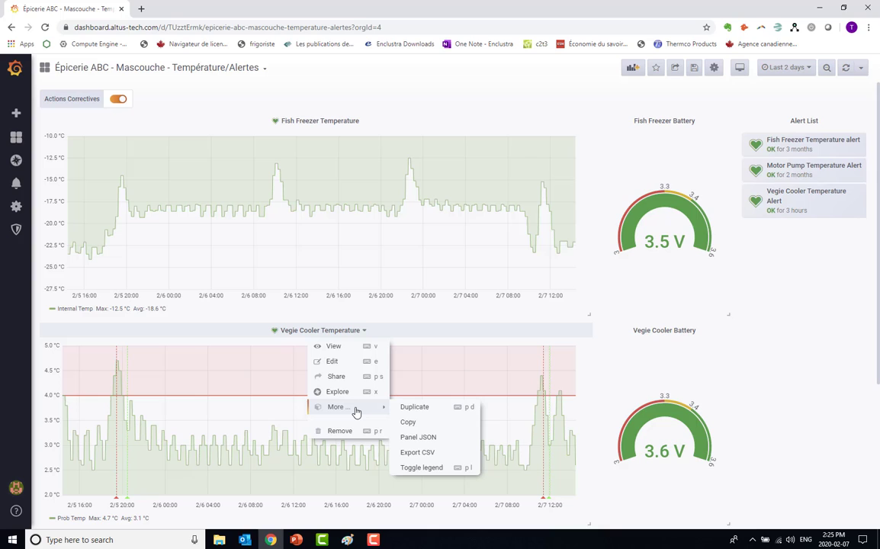
pyautogui.click(440, 458)
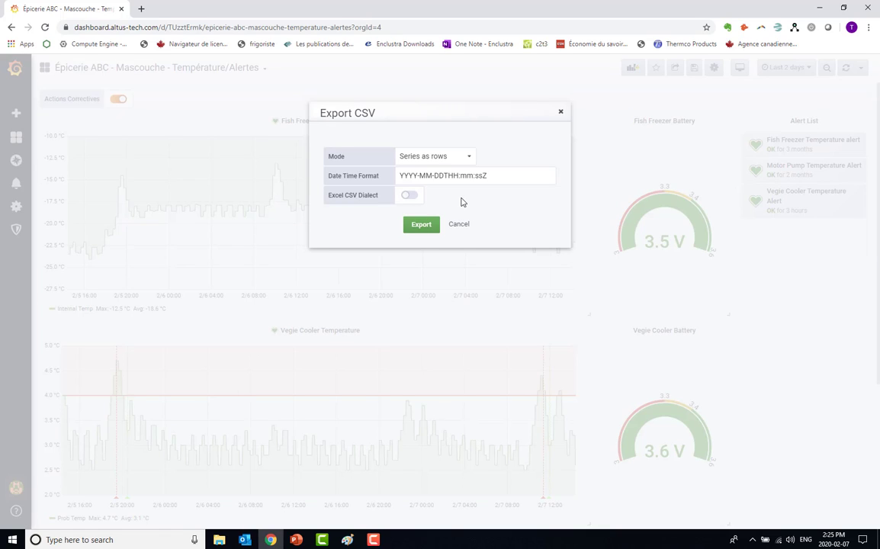
pyautogui.click(409, 195)
pyautogui.click(421, 230)
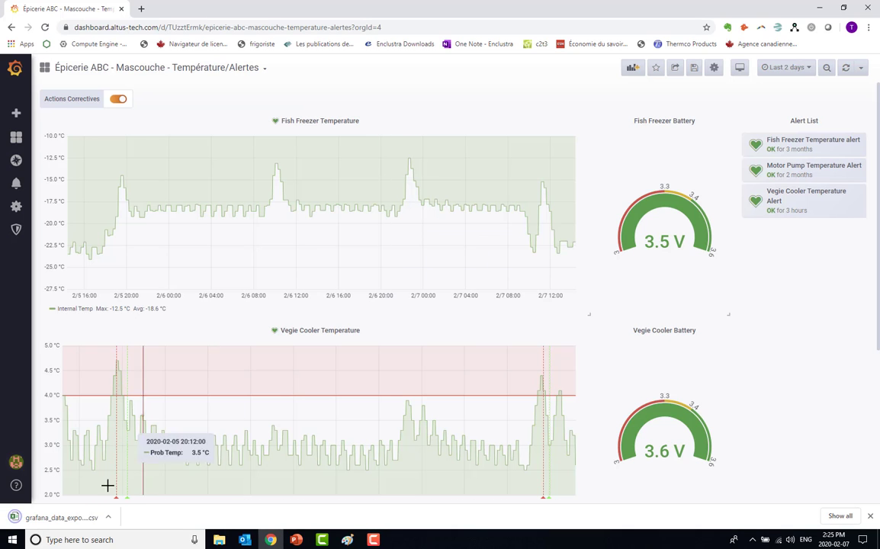
# Open the downloaded CSV export in Excel and fit the Series, Time and Value columns to their contents
pyautogui.click(65, 519)
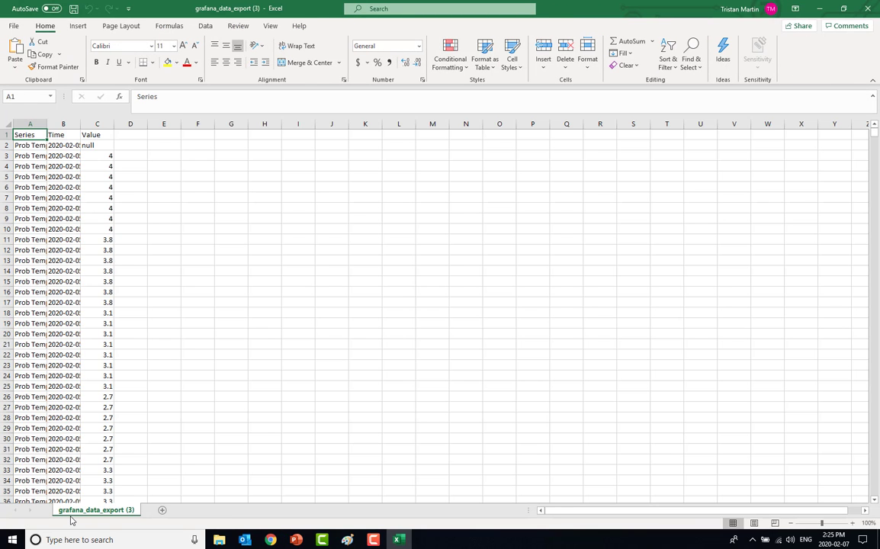
pyautogui.doubleClick(48, 126)
pyautogui.doubleClick(85, 124)
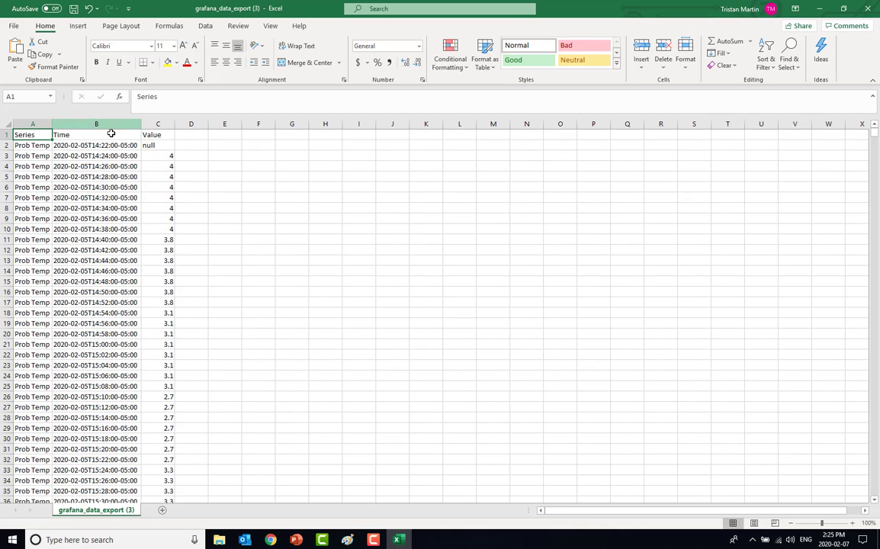
pyautogui.doubleClick(175, 124)
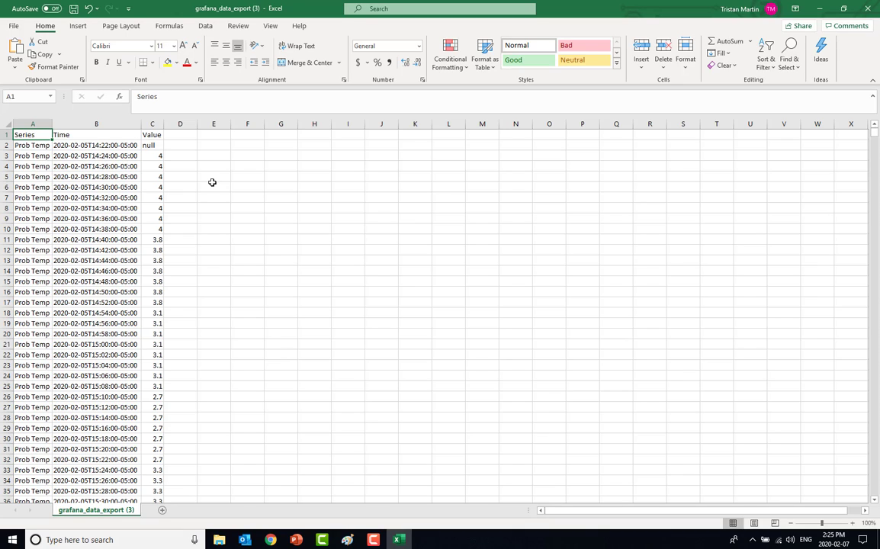
# Select the whole exported data range and add filters to its header row
pyautogui.hotkey('ctrl', 'shift', 'End')
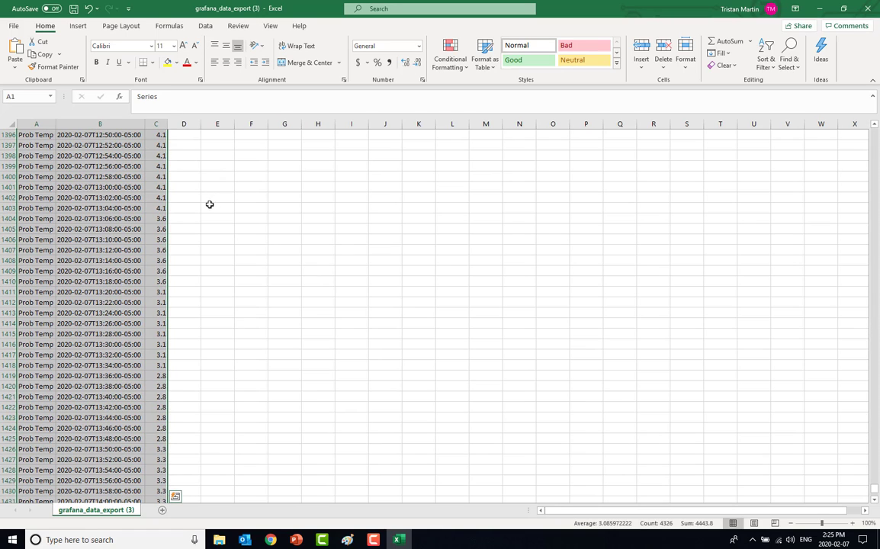
pyautogui.moveTo(874, 492); pyautogui.dragTo(869, 131)
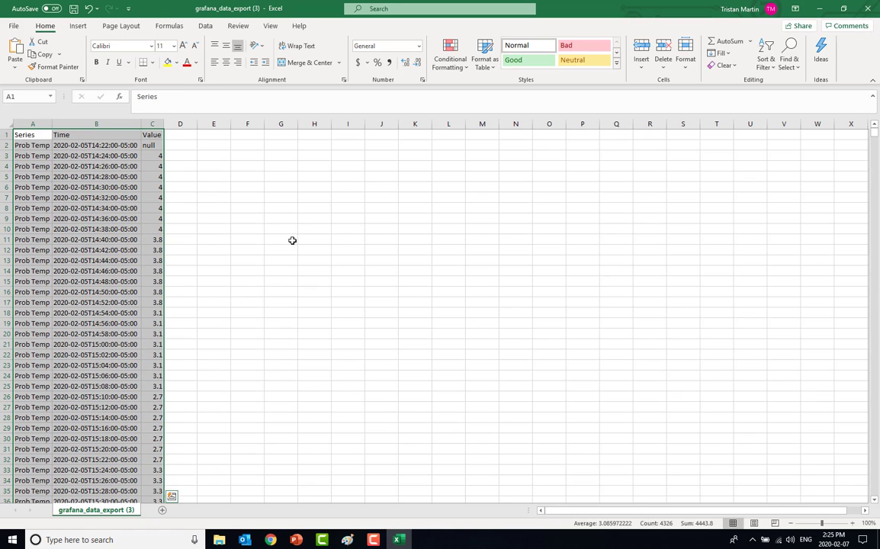
pyautogui.click(204, 28)
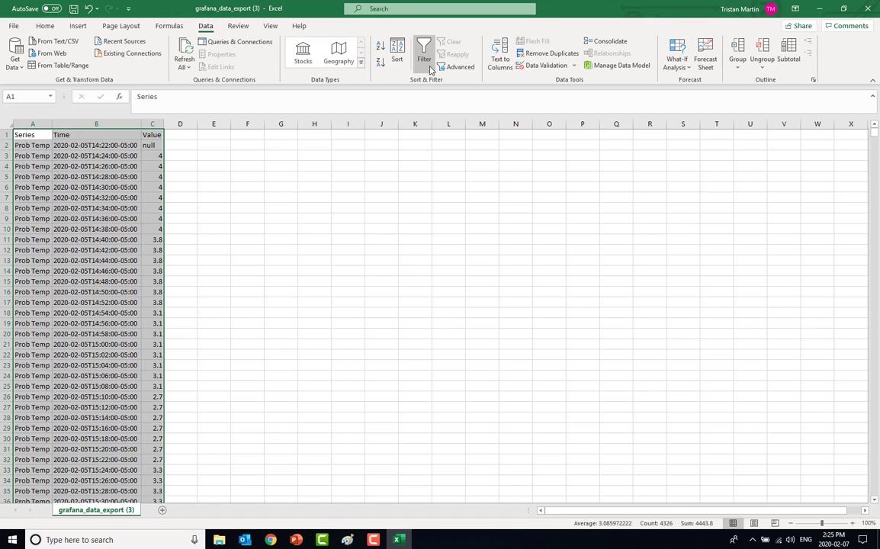
pyautogui.click(426, 67)
pyautogui.click(167, 145)
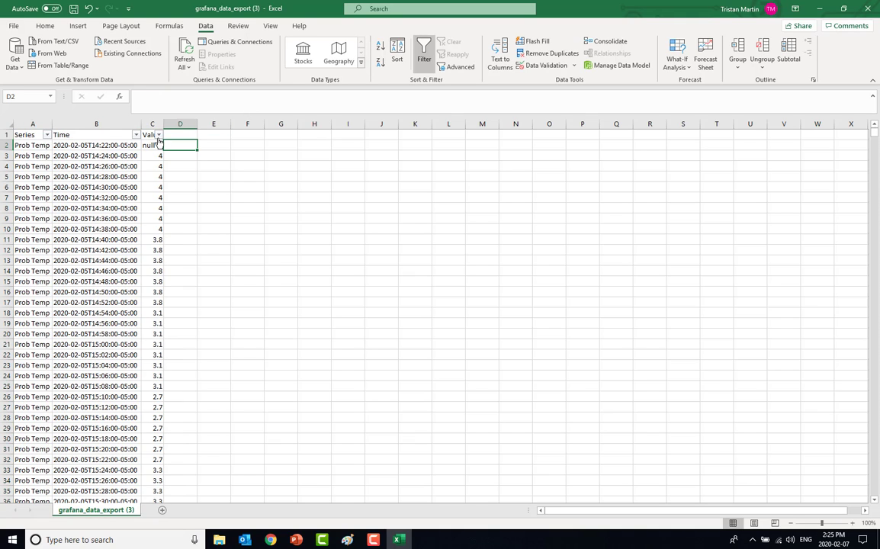
# Filter the Value column to rows greater than or equal to 4 or less than or equal to 0
pyautogui.click(159, 136)
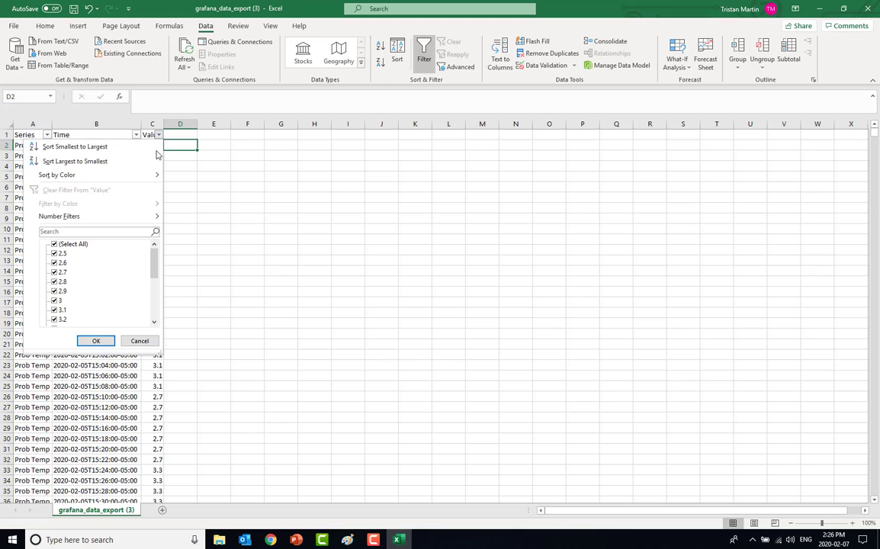
pyautogui.moveTo(64, 221)
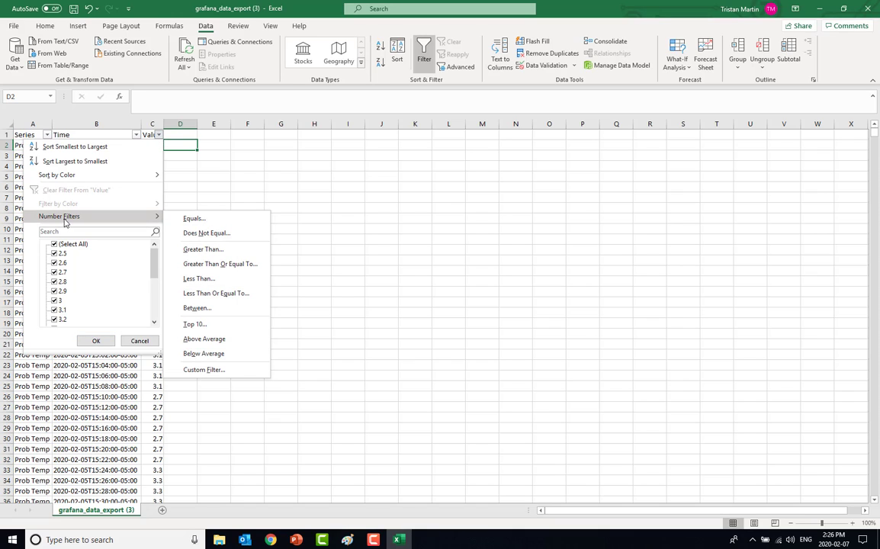
pyautogui.click(199, 308)
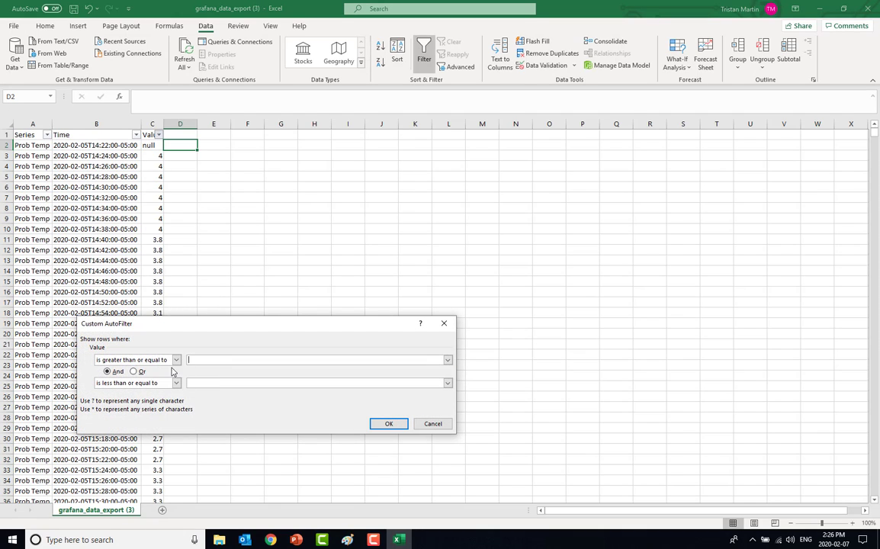
pyautogui.click(133, 372)
pyautogui.write('4')
pyautogui.click(203, 383)
pyautogui.write('0')
pyautogui.click(385, 424)
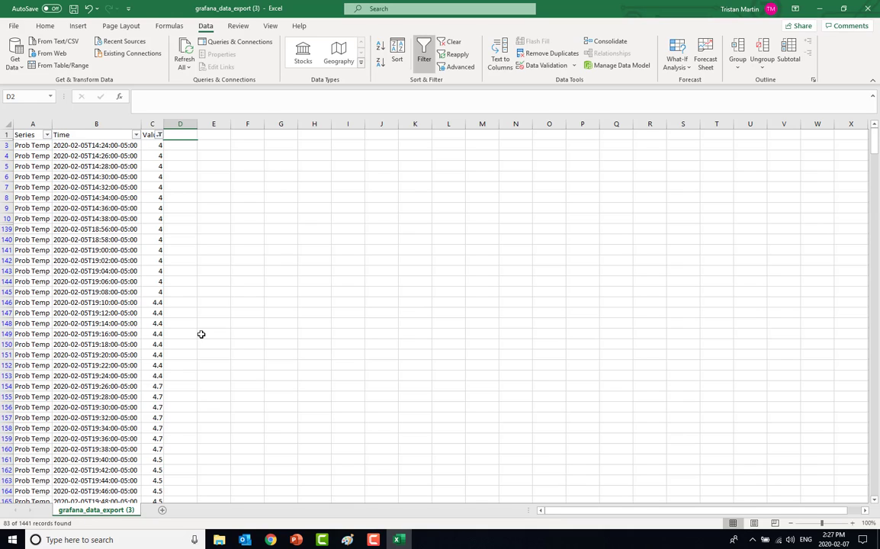
# Examine the times and values of the filtered out-of-range readings, and switch to the Altus Technologie website in Chrome
pyautogui.moveTo(59, 146); pyautogui.dragTo(128, 218)
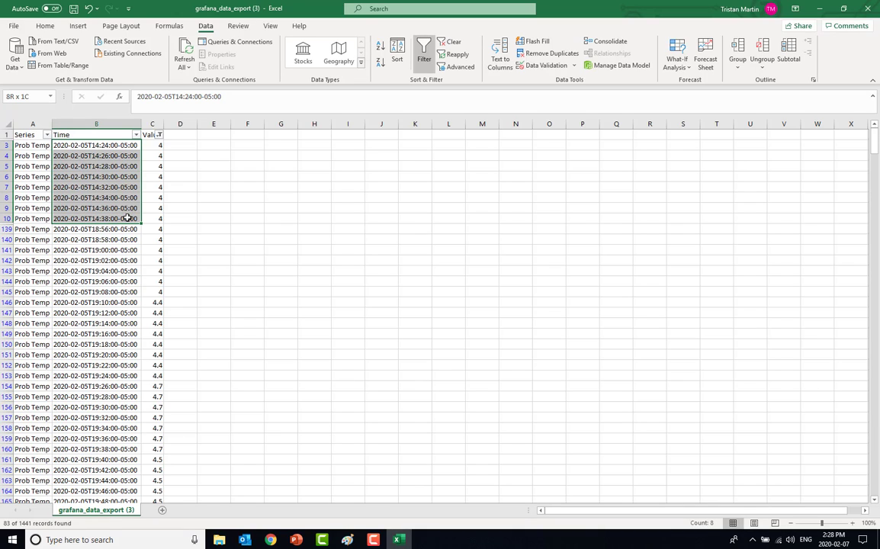
pyautogui.moveTo(127, 218); pyautogui.dragTo(127, 218)
pyautogui.click(157, 418)
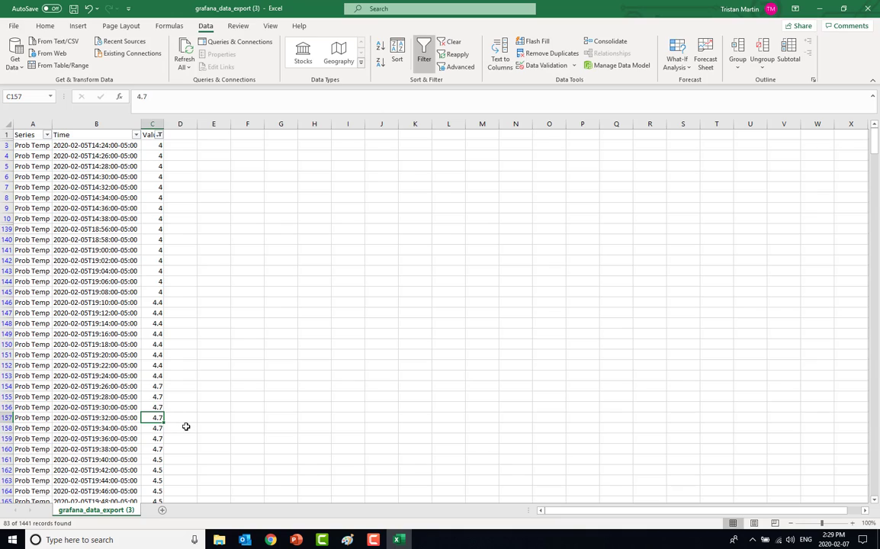
pyautogui.click(191, 416)
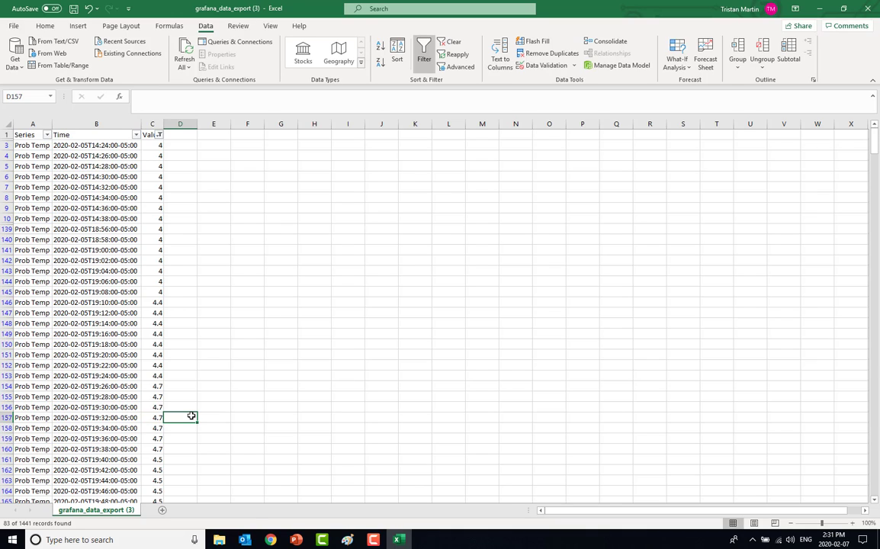
pyautogui.hotkey('alt', 'Tab')
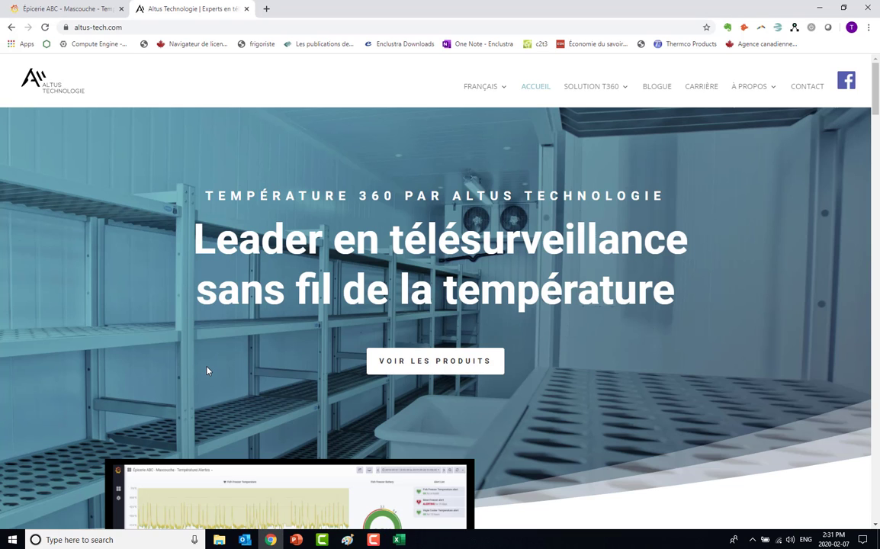